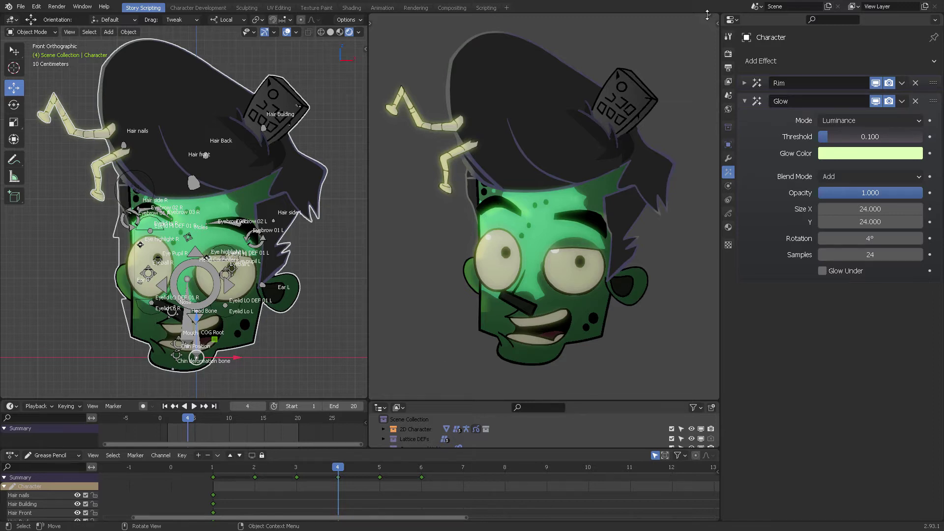
Reveal the header of the clean second viewport, toggle its overlays on and off, and hide the header again.
{"action": "left_click_drag", "start_coordinate": [707, 14], "coordinate": [672, 36]}
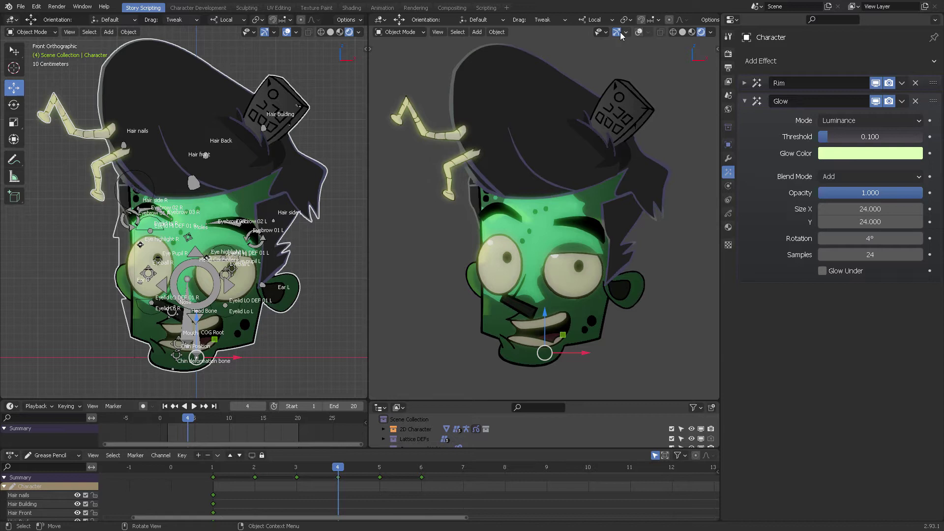
{"action": "left_click", "coordinate": [639, 33]}
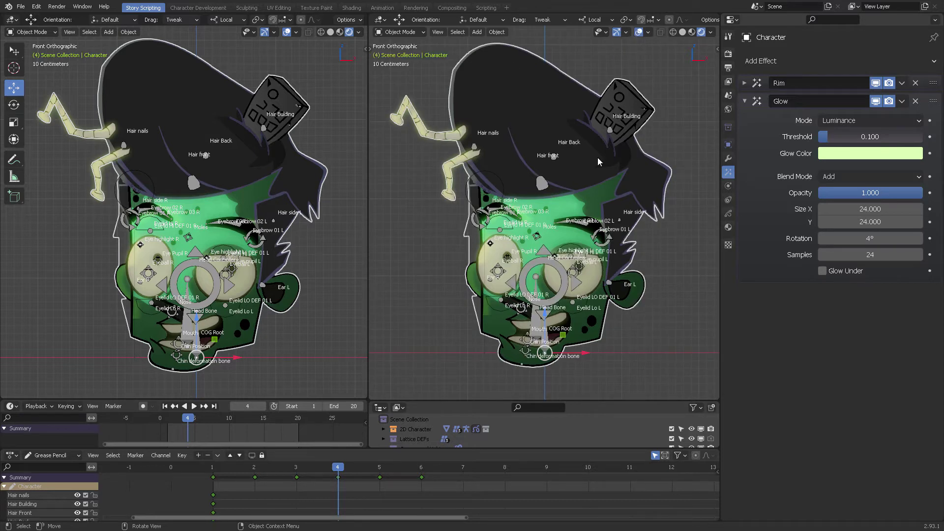
{"action": "left_click", "coordinate": [639, 33]}
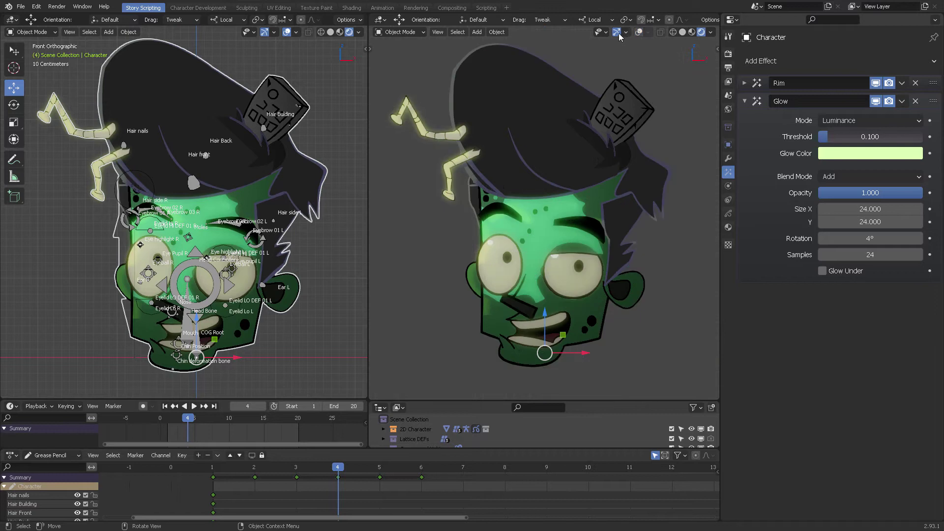
{"action": "right_click", "coordinate": [667, 32]}
{"action": "left_click", "coordinate": [632, 32]}
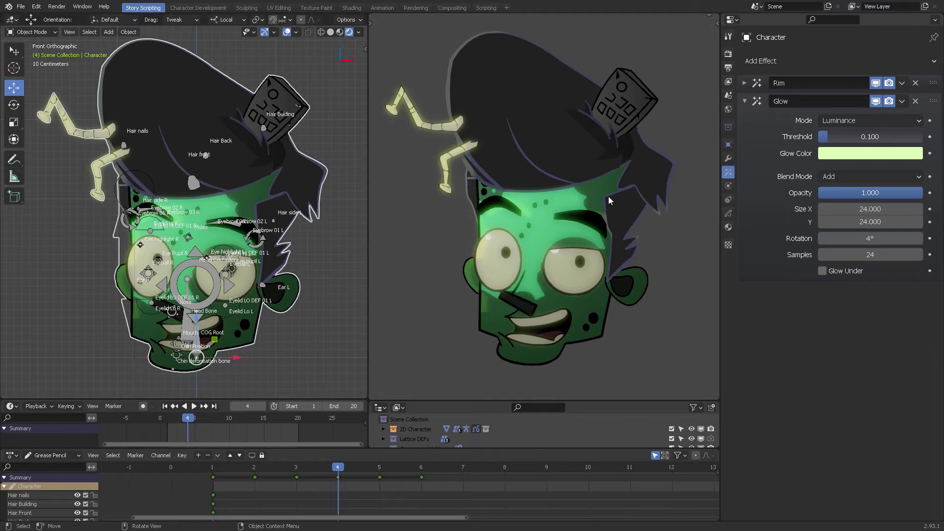
Select the 2D Character RIG armature and switch it to Pose Mode.
{"action": "left_click", "coordinate": [207, 272]}
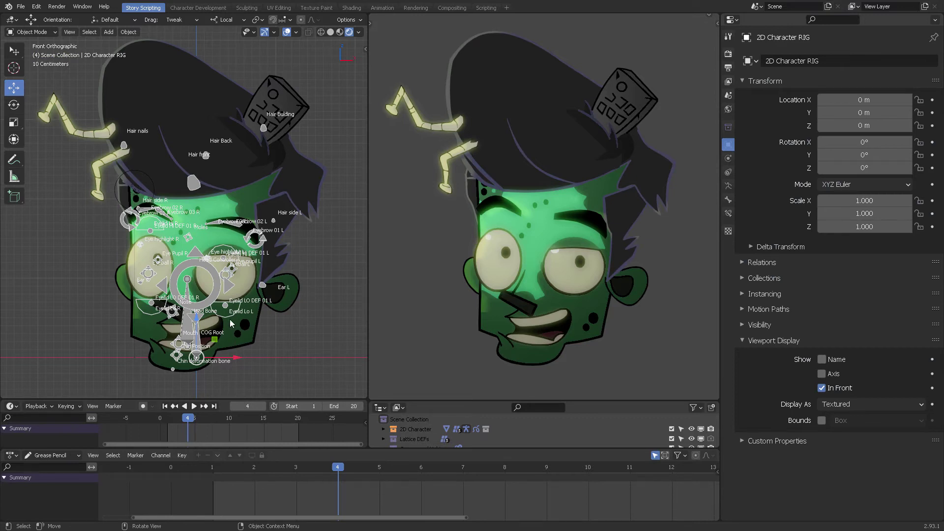
{"action": "key", "text": "ctrl+Tab"}
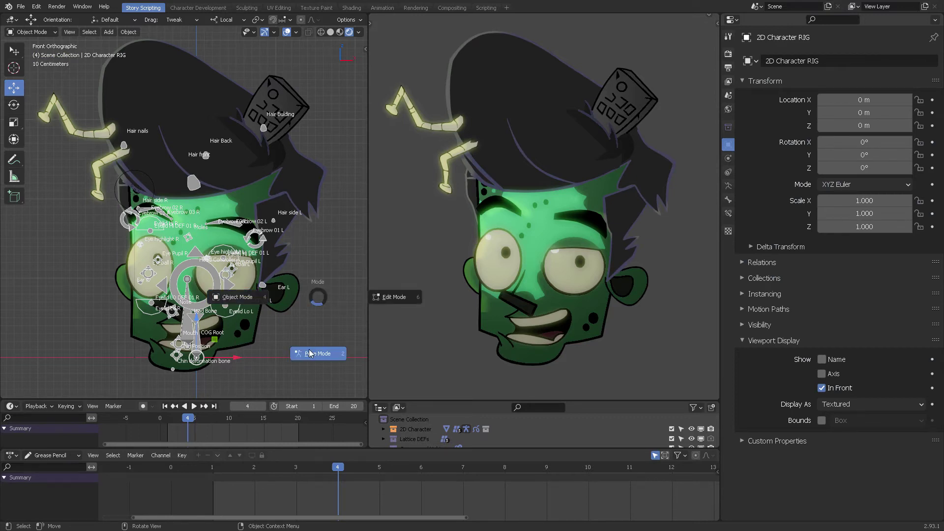
{"action": "left_click", "coordinate": [314, 352]}
Try moving the Head Controller bone upward to test the head turn, and undo the move.
{"action": "left_click", "coordinate": [220, 282]}
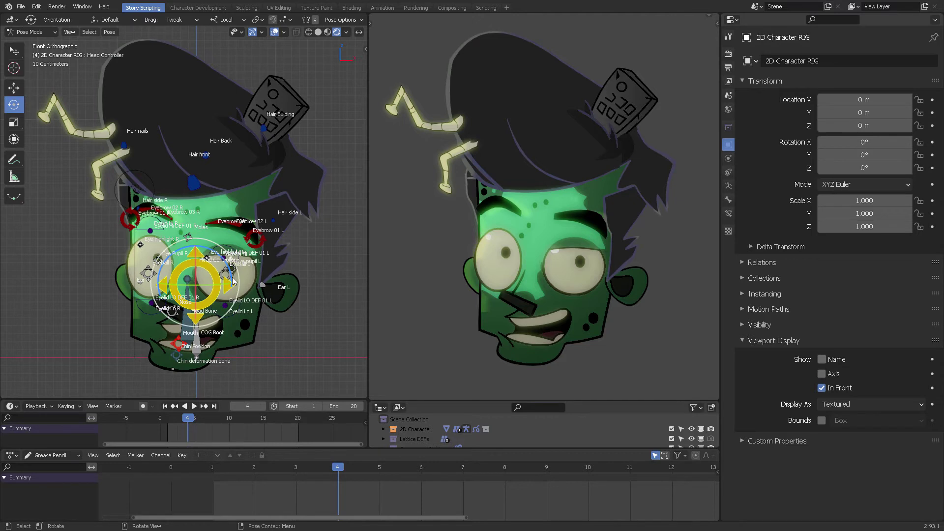
{"action": "key", "text": "g"}
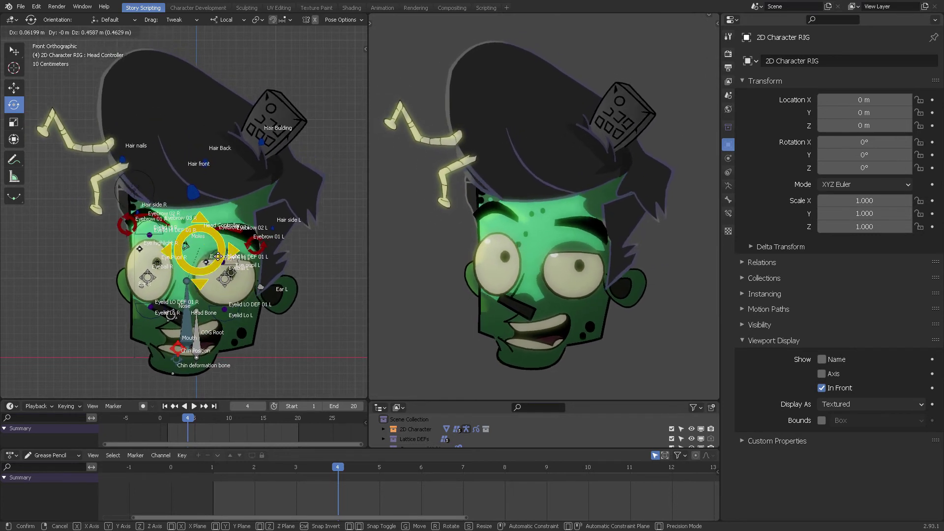
{"action": "left_click", "coordinate": [221, 256]}
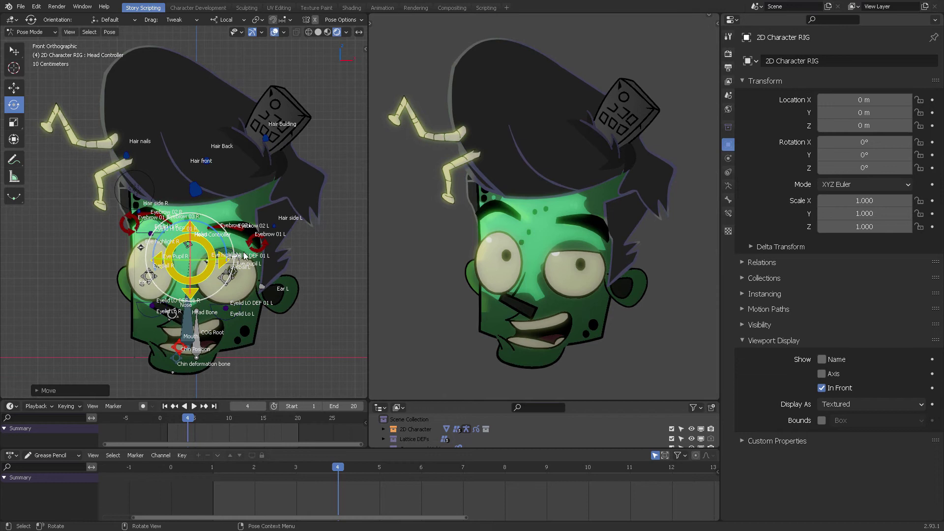
{"action": "key", "text": "ctrl+z"}
Try moving the Eyebrow 01 L bone to test the left eyebrow's deformation.
{"action": "left_click", "coordinate": [264, 242]}
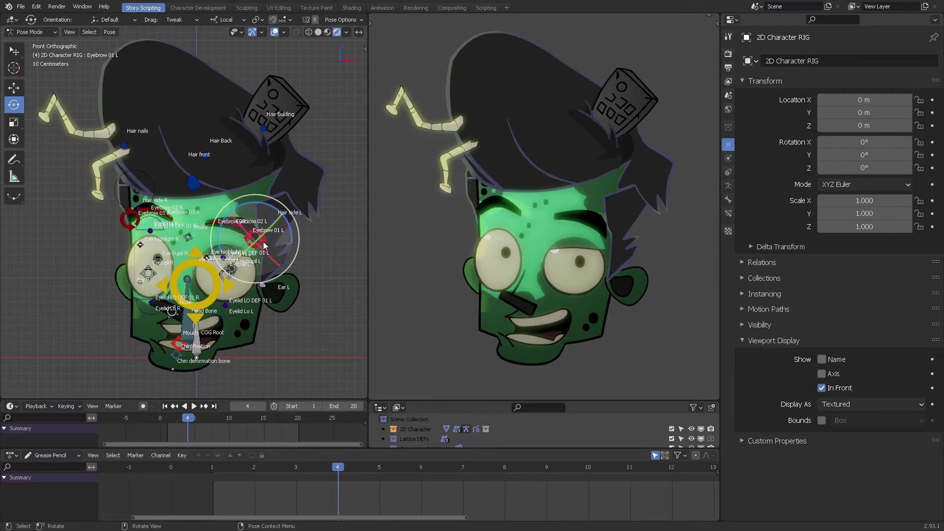
{"action": "key", "text": "g"}
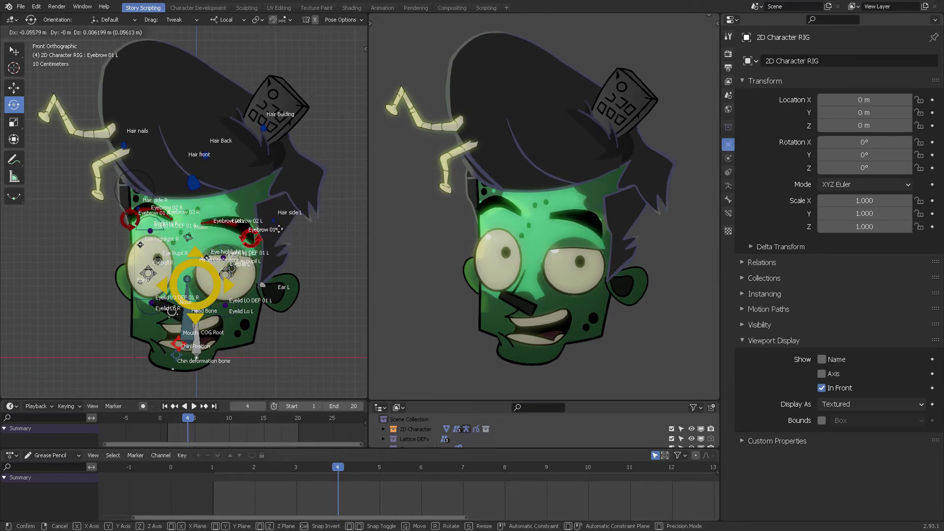
{"action": "right_click", "coordinate": [268, 236]}
Rotate the Mouth control bone beside the head to switch the character to a different mouth drawing.
{"action": "left_click_drag", "start_coordinate": [287, 210], "coordinate": [244, 174]}
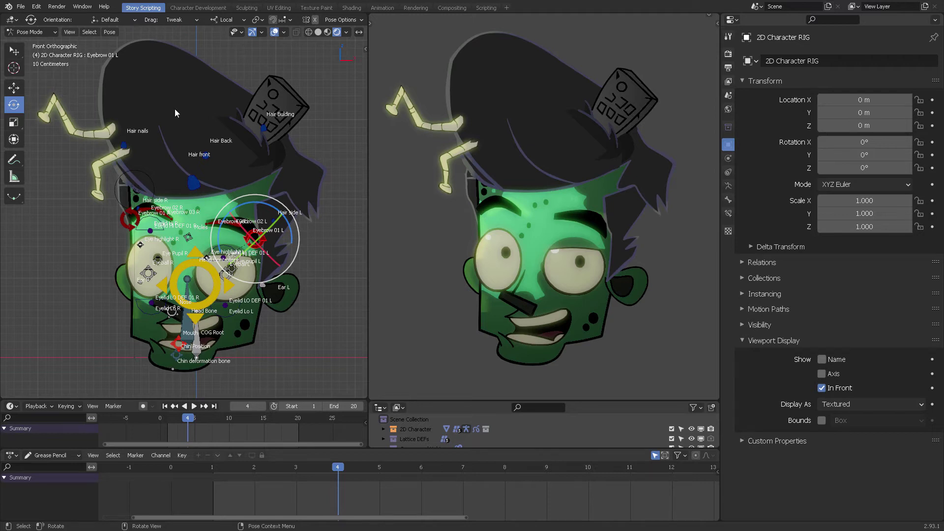
{"action": "scroll", "coordinate": [231, 241], "scroll_direction": "up", "scroll_amount": 2}
{"action": "middle_click_drag", "start_coordinate": [239, 249], "coordinate": [236, 174], "text": "shift"}
{"action": "scroll", "coordinate": [270, 231], "scroll_direction": "down", "scroll_amount": 3}
{"action": "middle_click_drag", "start_coordinate": [271, 234], "coordinate": [232, 245]}
{"action": "middle_click_drag", "start_coordinate": [193, 167], "coordinate": [199, 241]}
{"action": "scroll", "coordinate": [214, 210], "scroll_direction": "up", "scroll_amount": 2}
{"action": "key", "text": "KP_1"}
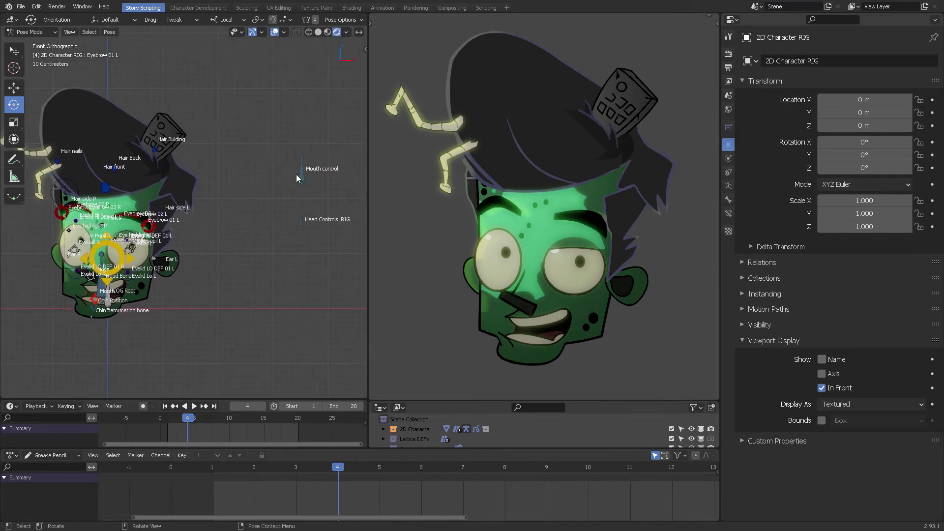
{"action": "left_click_drag", "start_coordinate": [323, 145], "coordinate": [335, 198]}
Return to Object Mode with the Character grease pencil object selected and display its modifier stack.
{"action": "key", "text": "ctrl+Tab"}
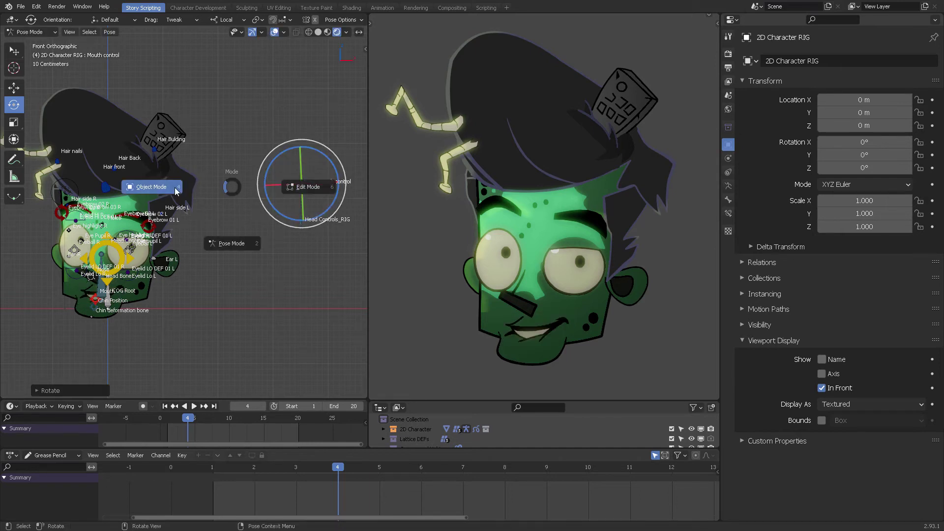
{"action": "left_click", "coordinate": [190, 182]}
{"action": "left_click", "coordinate": [189, 182]}
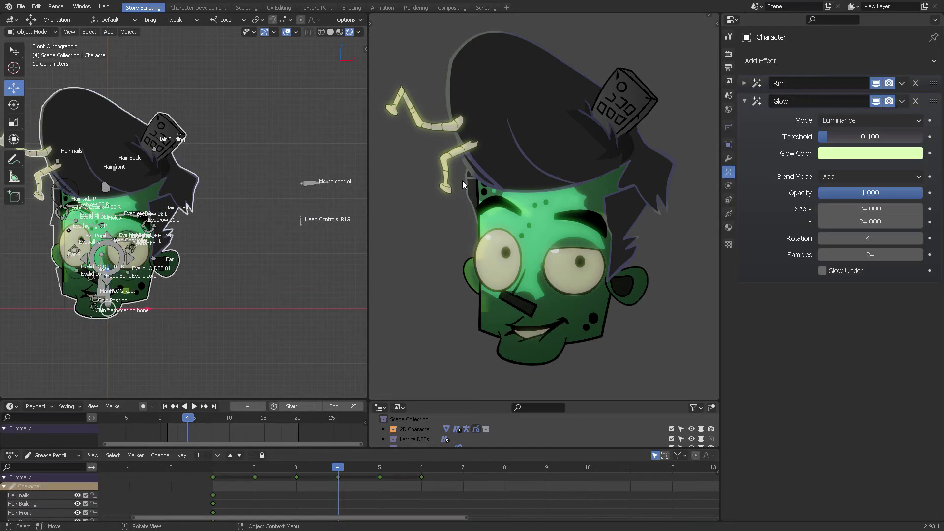
{"action": "left_click", "coordinate": [729, 158]}
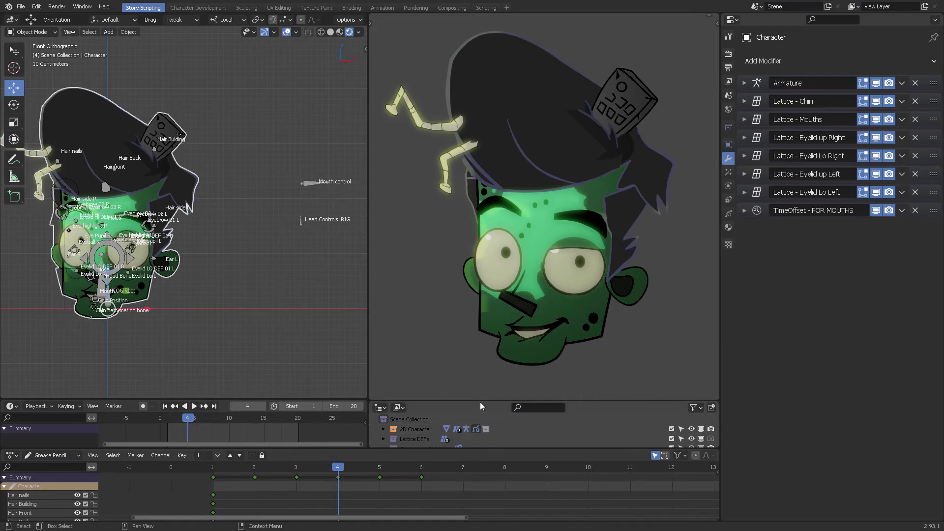
Enlarge the Outliner and reveal the active Character object within its hierarchy.
{"action": "left_click_drag", "start_coordinate": [480, 401], "coordinate": [481, 322]}
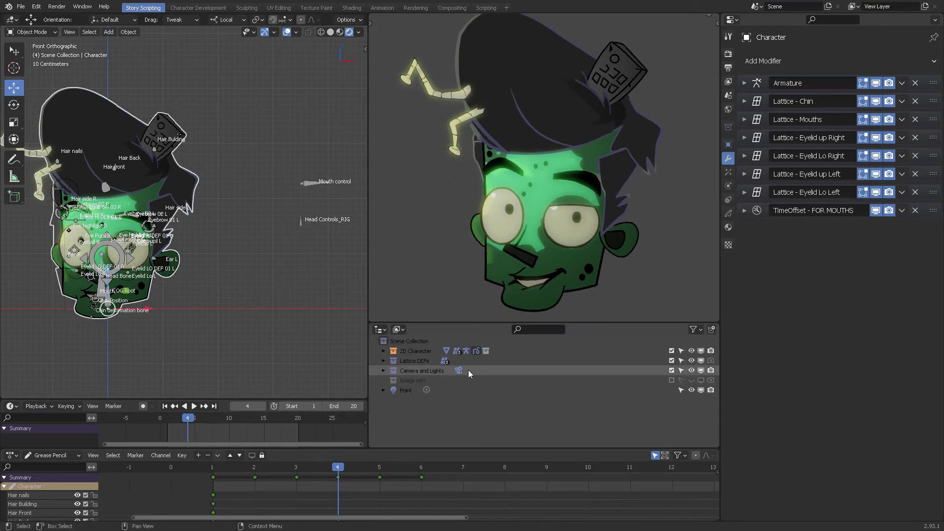
{"action": "key", "text": "KP_Decimal"}
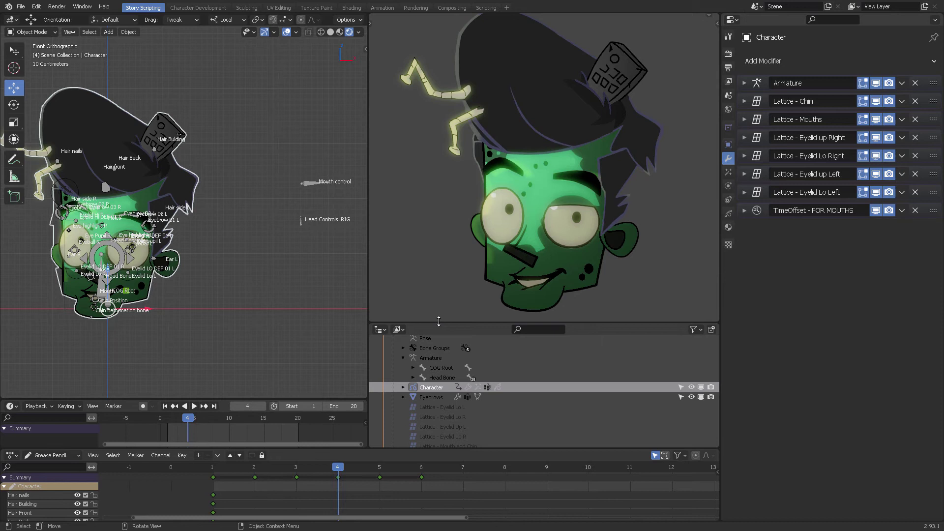
{"action": "left_click_drag", "start_coordinate": [438, 321], "coordinate": [440, 271]}
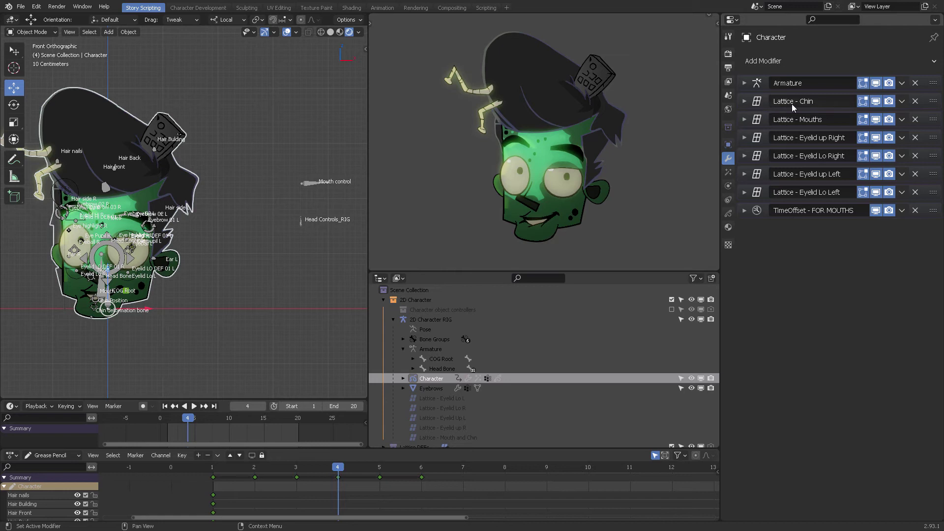
Select the 2D Character RIG armature by its chin bone and put it in Pose Mode.
{"action": "scroll", "coordinate": [164, 316], "scroll_direction": "up", "scroll_amount": 6}
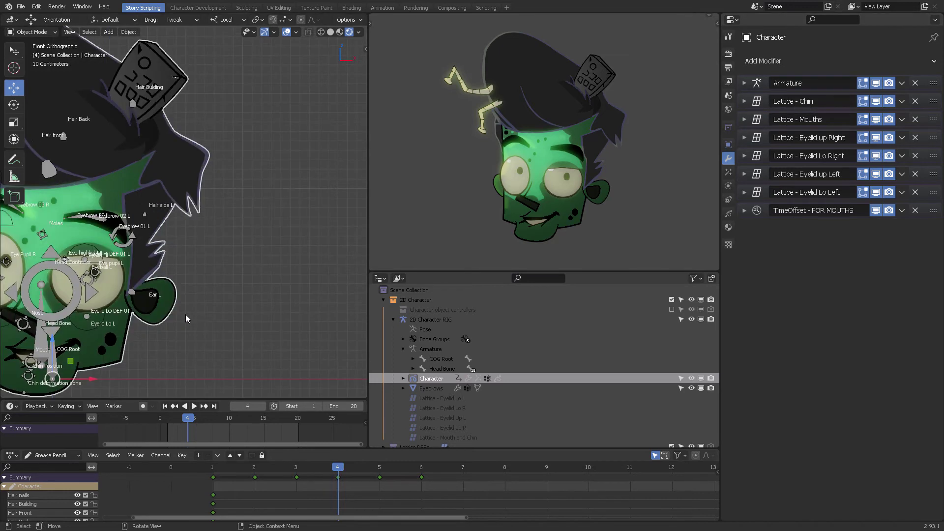
{"action": "middle_click_drag", "start_coordinate": [265, 256], "coordinate": [268, 251], "text": "shift"}
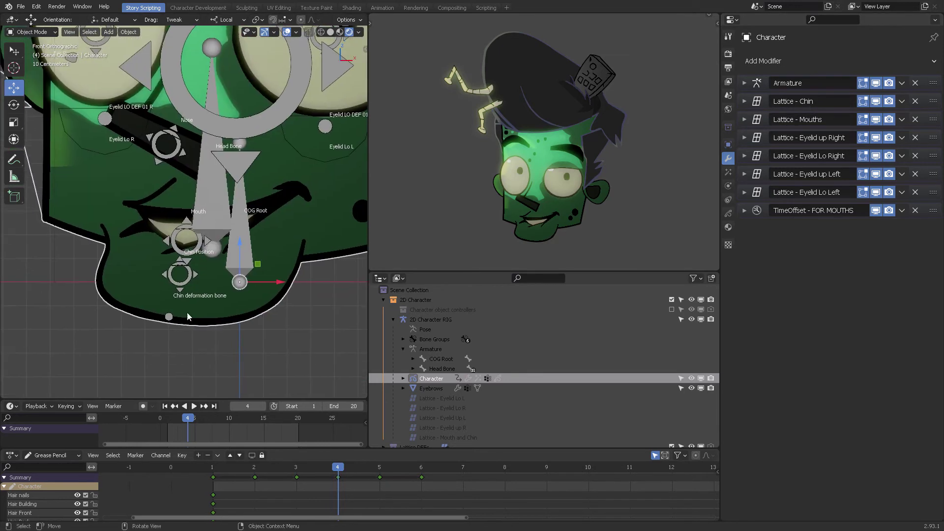
{"action": "left_click", "coordinate": [168, 318]}
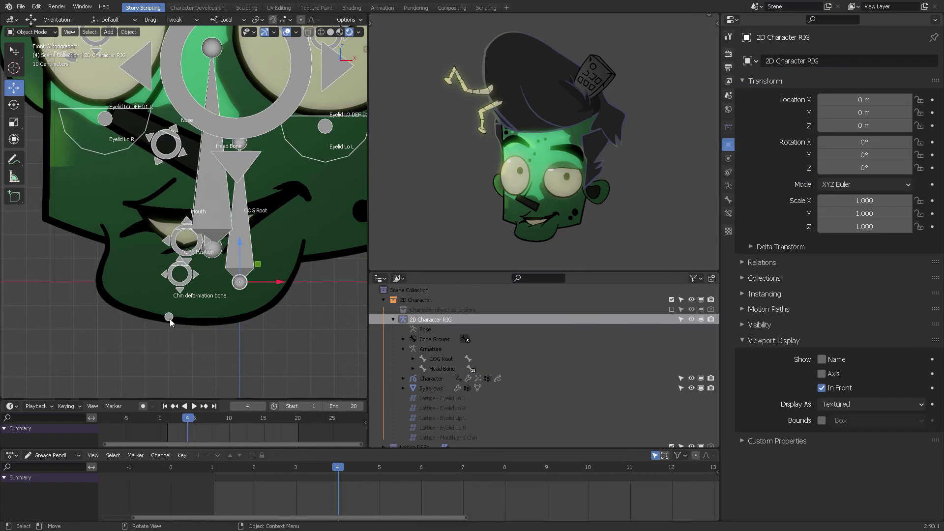
{"action": "key", "text": "ctrl+Tab"}
{"action": "left_click", "coordinate": [170, 375]}
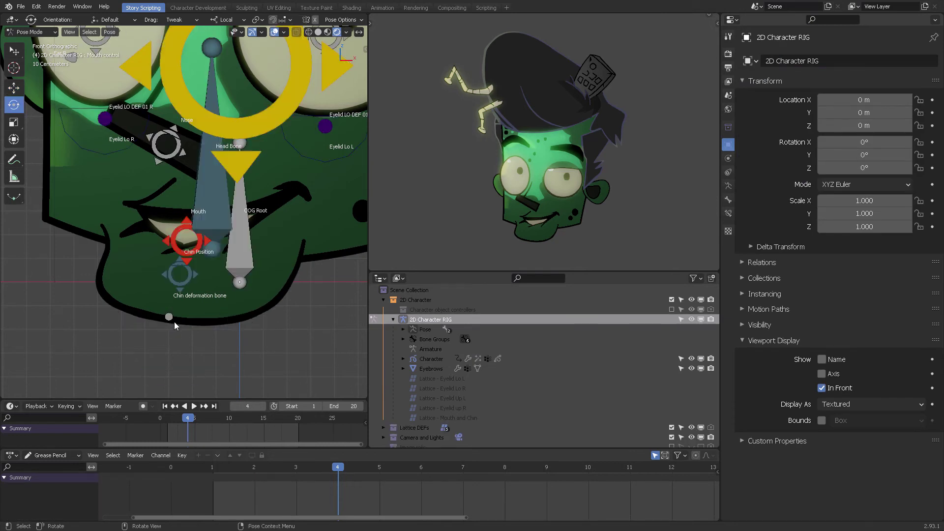
Try moving the Chin deformation bone and the Chin Position bone to test the chin controls.
{"action": "left_click", "coordinate": [168, 319]}
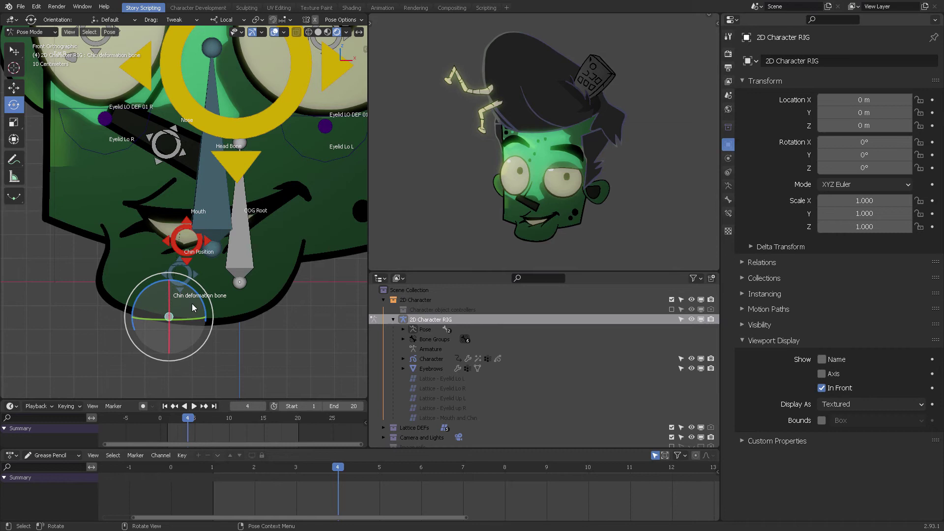
{"action": "key", "text": "g"}
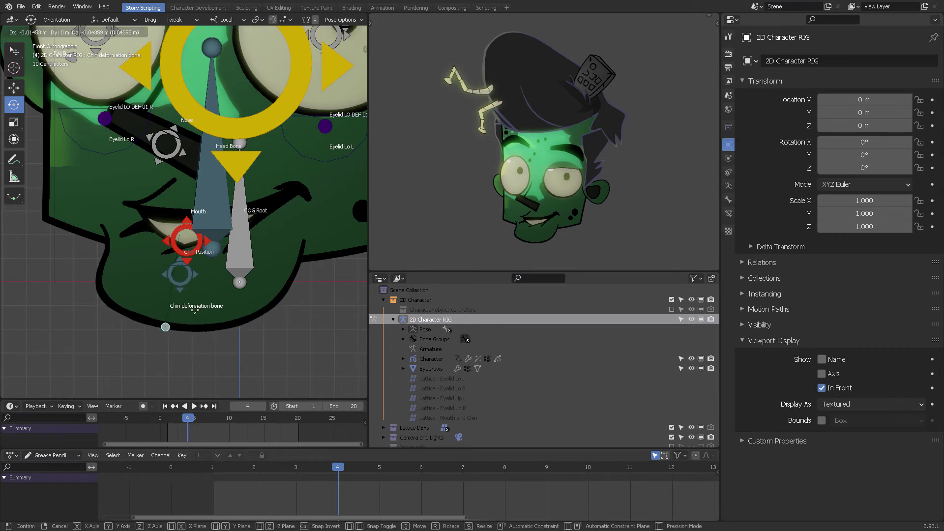
{"action": "right_click", "coordinate": [187, 318]}
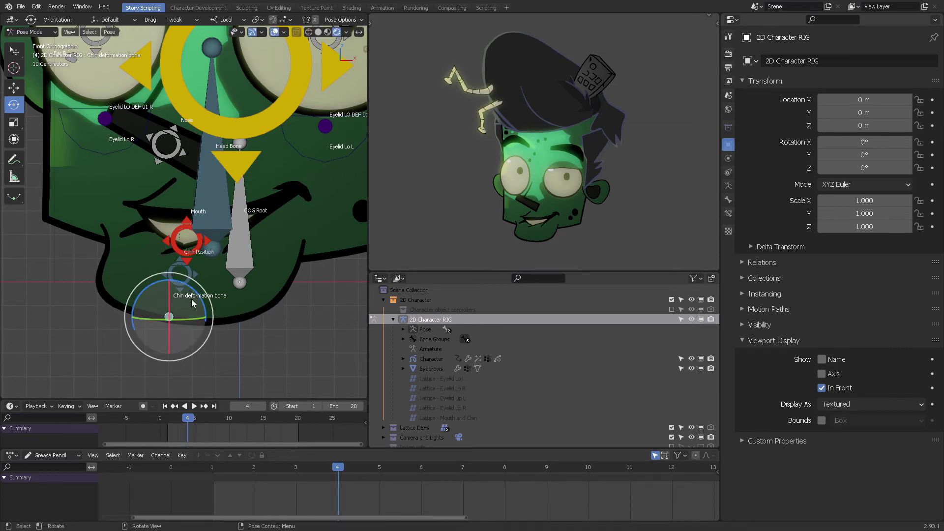
{"action": "left_click", "coordinate": [264, 344]}
{"action": "left_click", "coordinate": [194, 281]}
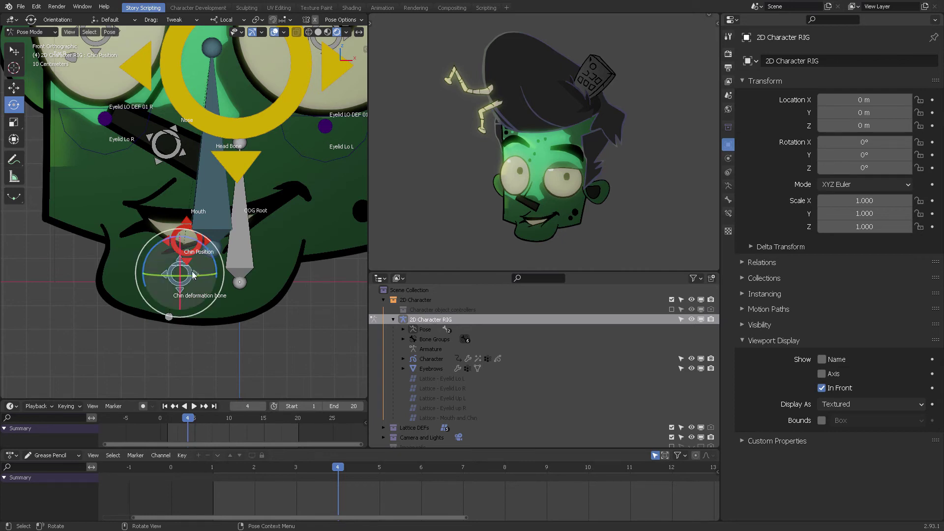
{"action": "key", "text": "g"}
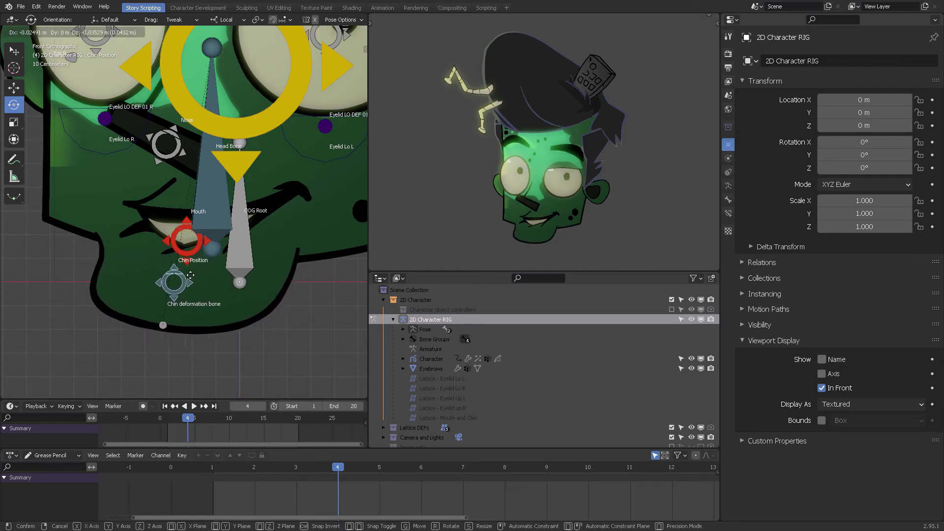
{"action": "right_click", "coordinate": [192, 290]}
Try moving the Mouth bone to test the mouth's position control.
{"action": "left_click", "coordinate": [204, 241]}
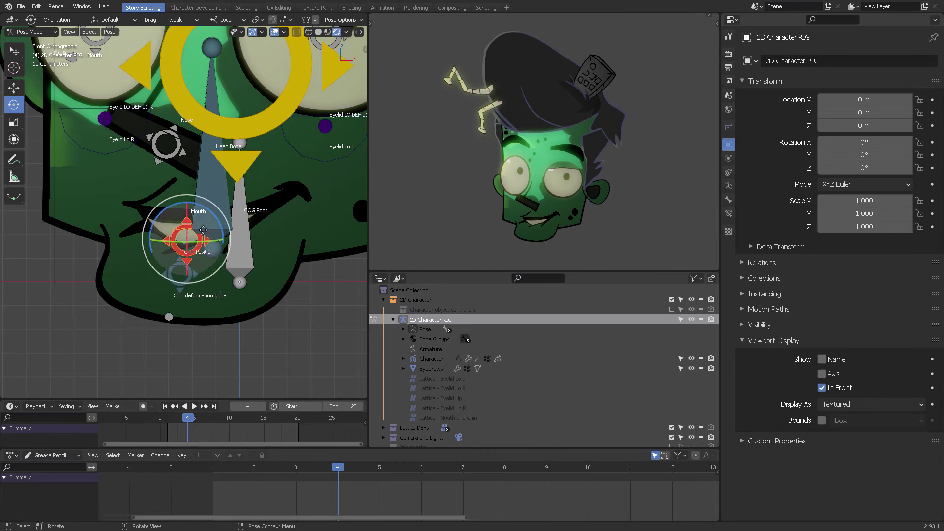
{"action": "key", "text": "g"}
{"action": "right_click", "coordinate": [209, 226]}
Try moving the Eyeball L bone to test the left eye's control.
{"action": "scroll", "coordinate": [226, 226], "scroll_direction": "down", "scroll_amount": 4}
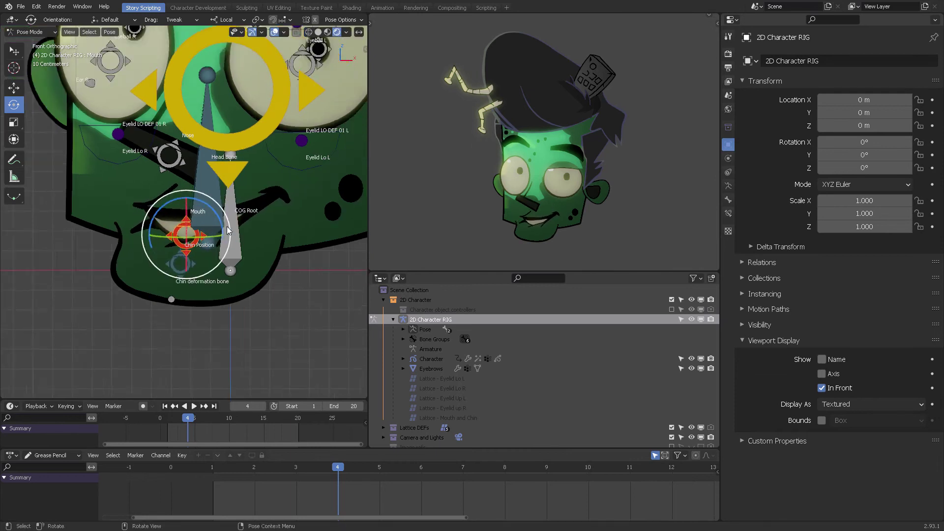
{"action": "middle_click_drag", "start_coordinate": [267, 208], "coordinate": [237, 317], "text": "shift"}
{"action": "scroll", "coordinate": [231, 254], "scroll_direction": "up", "scroll_amount": 2}
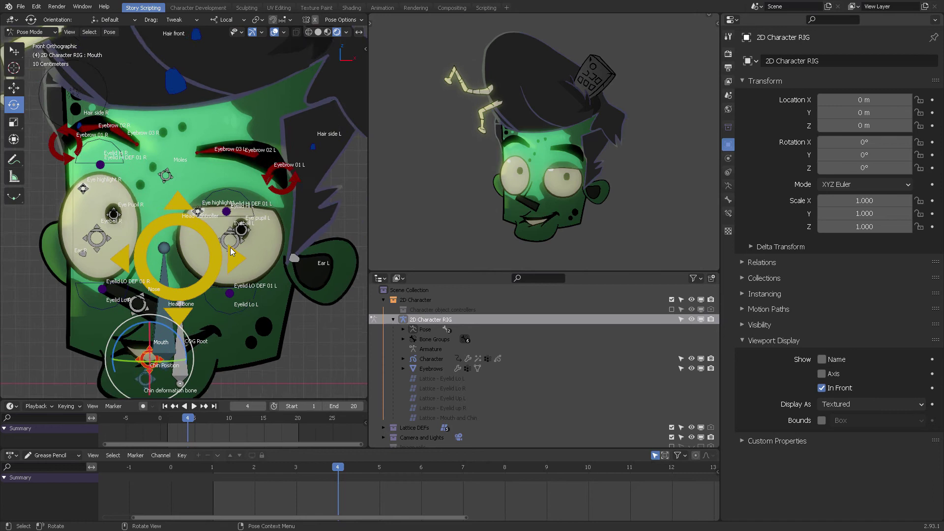
{"action": "left_click", "coordinate": [237, 243]}
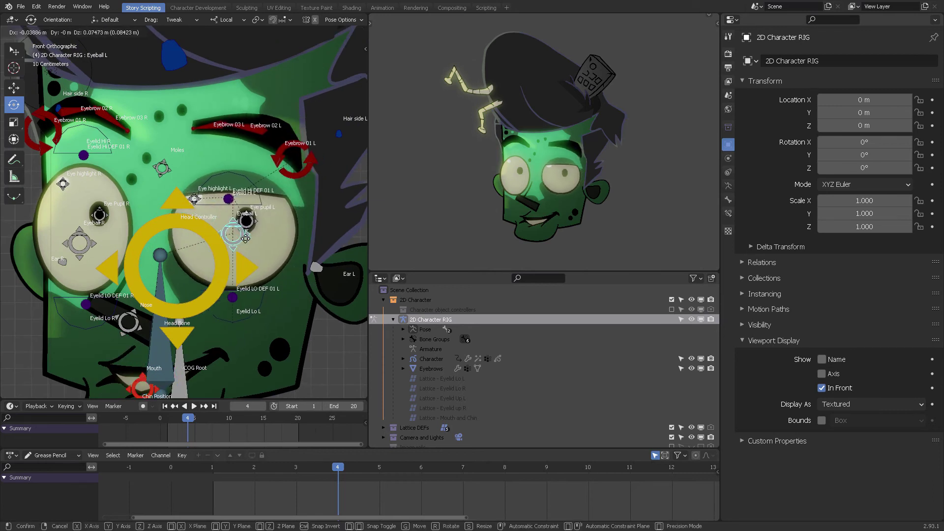
Play the animation with the whole character head in view.
{"action": "scroll", "coordinate": [248, 227], "scroll_direction": "down", "scroll_amount": 3}
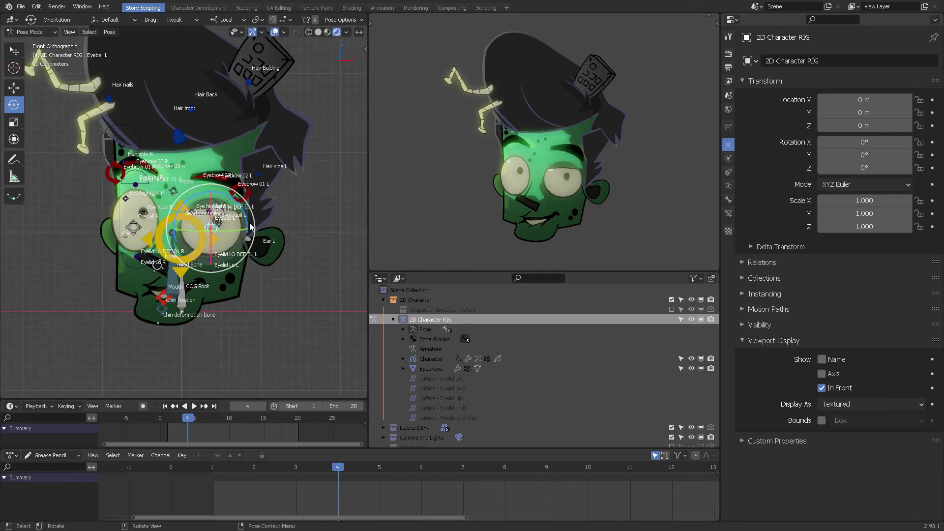
{"action": "scroll", "coordinate": [188, 377], "scroll_direction": "down", "scroll_amount": 1}
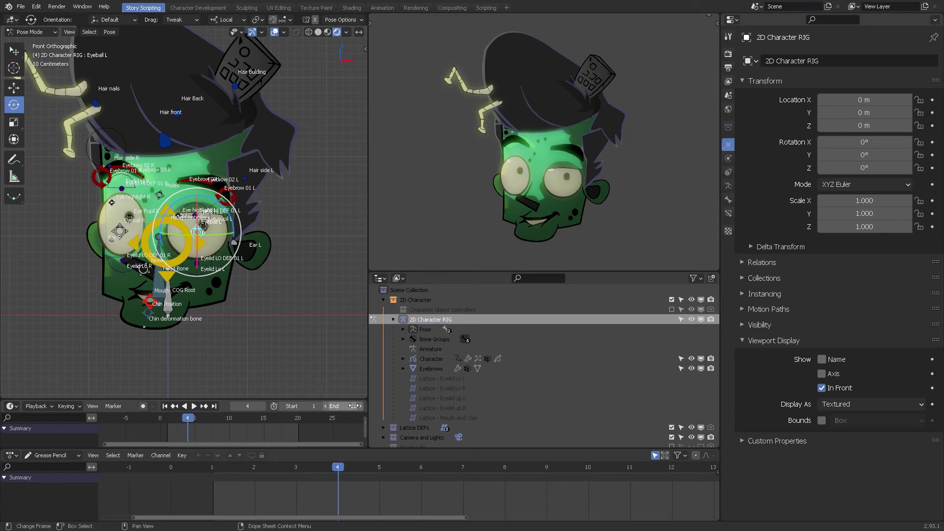
{"action": "left_click", "coordinate": [194, 407]}
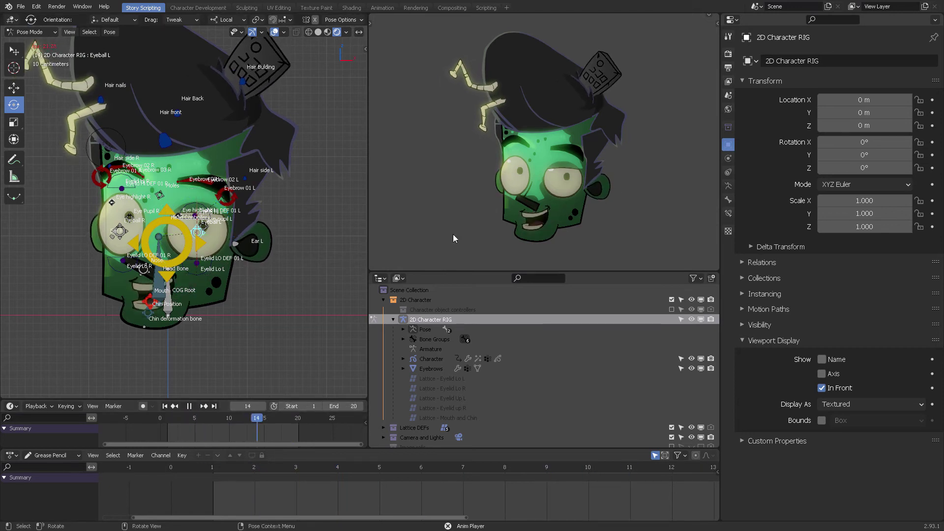
Select the Mouth control bone beside the head during animation playback, and stop the playback.
{"action": "scroll", "coordinate": [294, 216], "scroll_direction": "down", "scroll_amount": 2}
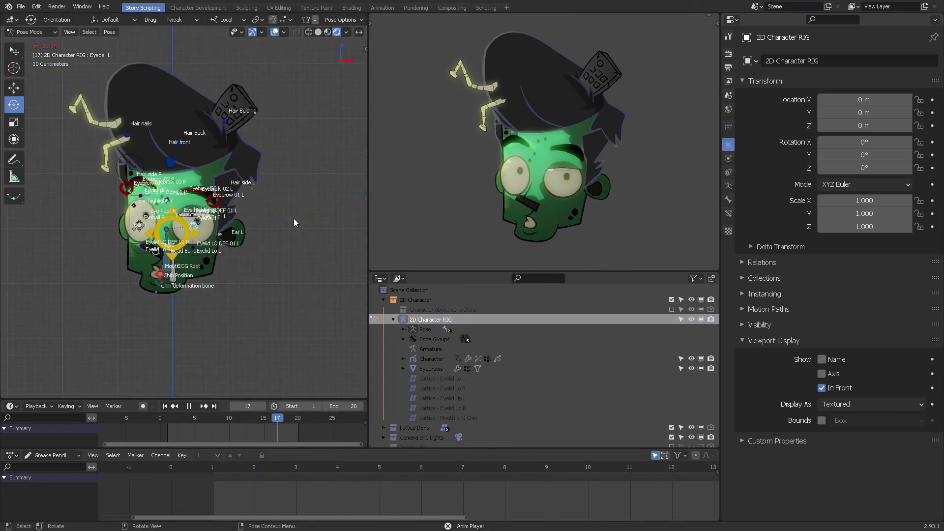
{"action": "middle_click_drag", "start_coordinate": [234, 237], "coordinate": [140, 258], "text": "shift"}
{"action": "left_click", "coordinate": [281, 183]}
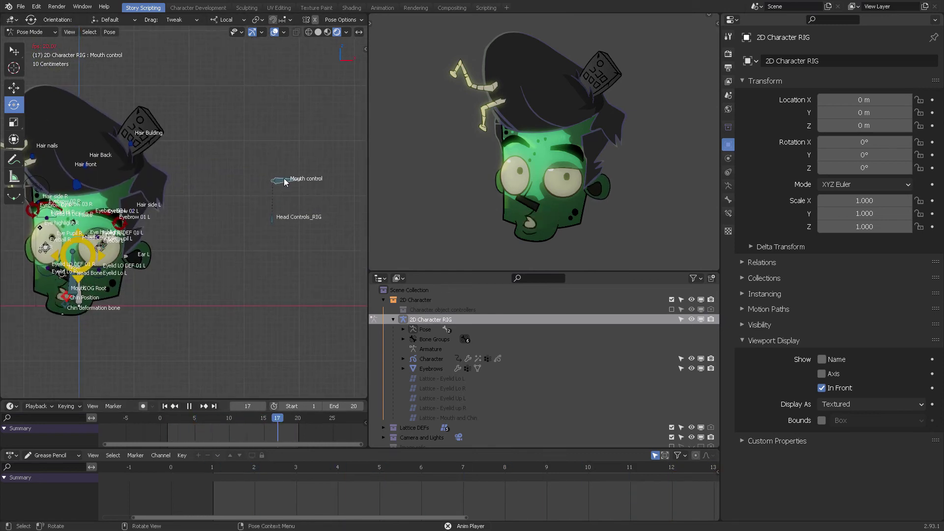
{"action": "middle_click_drag", "start_coordinate": [270, 252], "coordinate": [295, 247], "text": "shift"}
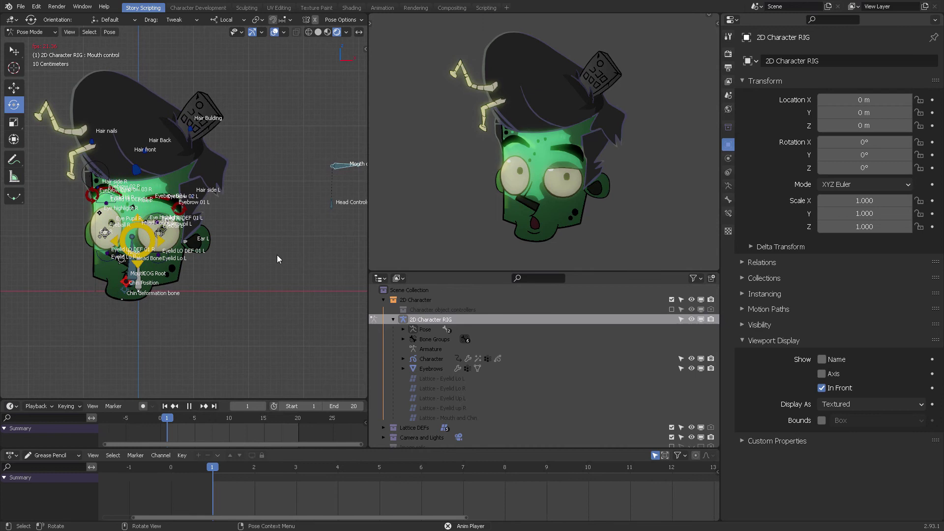
{"action": "scroll", "coordinate": [277, 255], "scroll_direction": "up", "scroll_amount": 5}
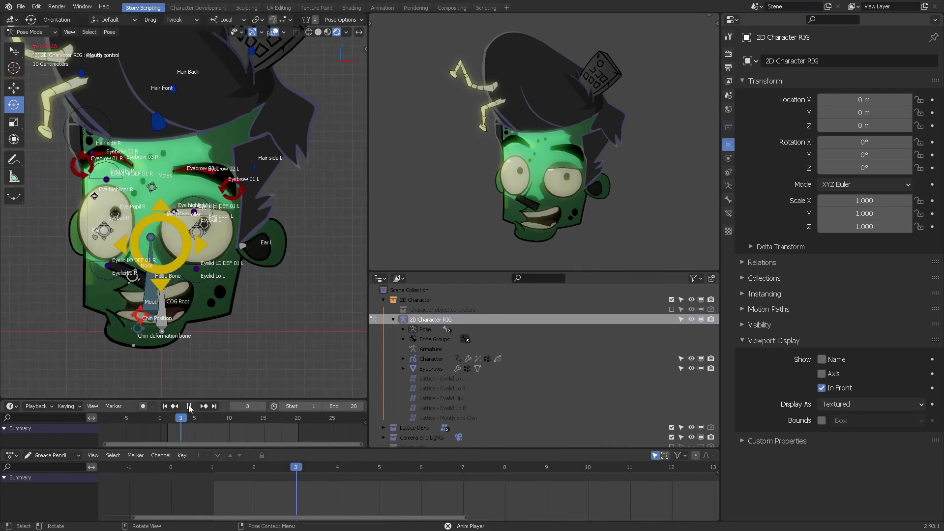
{"action": "key", "text": "Escape"}
Try moving the Head Bone to test the head's position control.
{"action": "middle_click_drag", "start_coordinate": [264, 293], "coordinate": [280, 322], "text": "shift"}
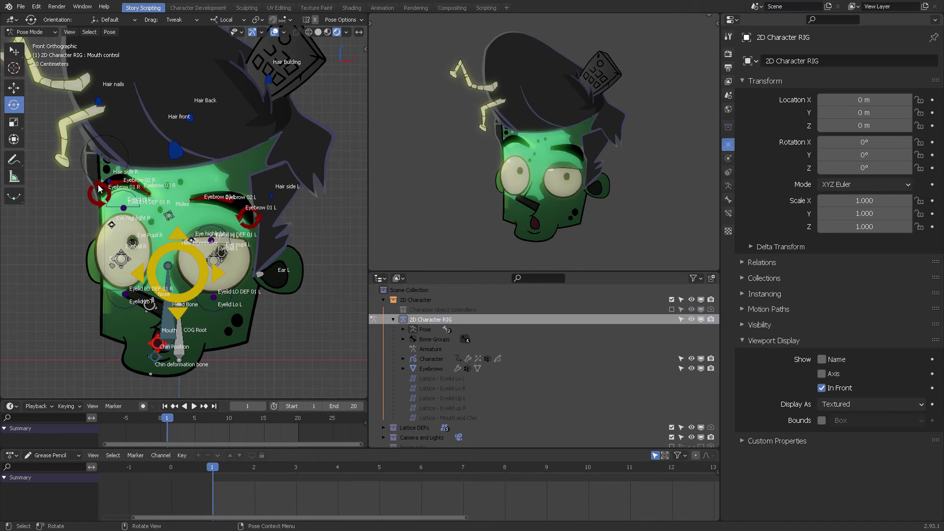
{"action": "scroll", "coordinate": [172, 207], "scroll_direction": "down", "scroll_amount": 2}
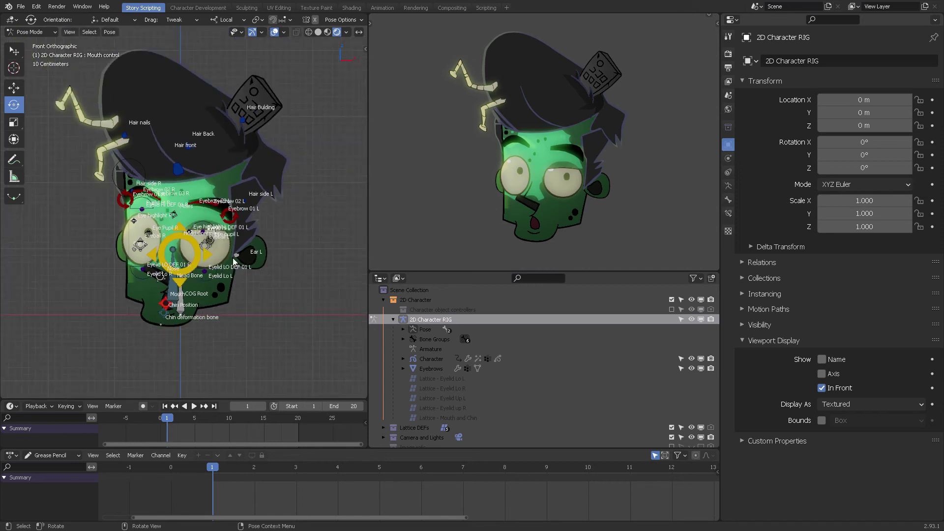
{"action": "scroll", "coordinate": [216, 298], "scroll_direction": "up", "scroll_amount": 1}
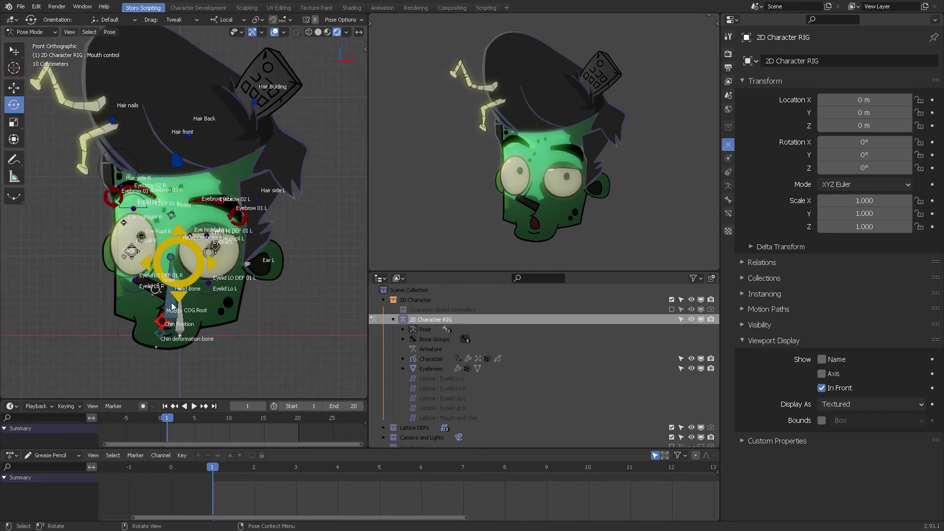
{"action": "left_click", "coordinate": [171, 306]}
{"action": "key", "text": "g"}
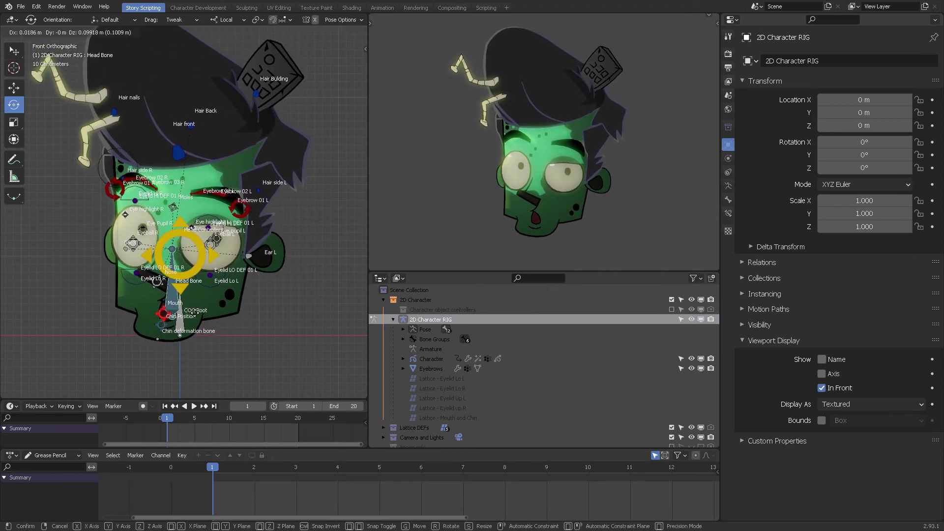
{"action": "right_click", "coordinate": [206, 302]}
Move the Eyelid Lo R bone upward so the lower eyelid covers the bottom of the right eye.
{"action": "scroll", "coordinate": [291, 307], "scroll_direction": "up", "scroll_amount": 3}
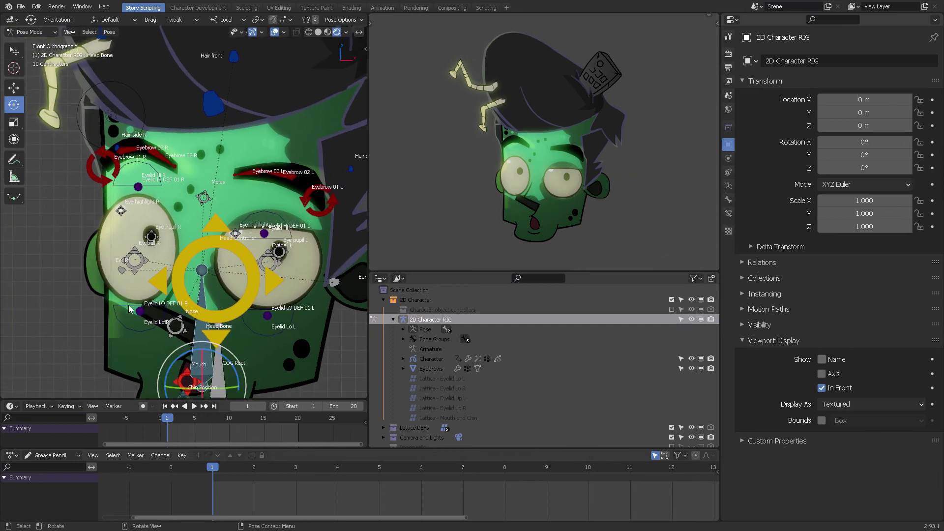
{"action": "left_click", "coordinate": [140, 310]}
{"action": "key", "text": "g"}
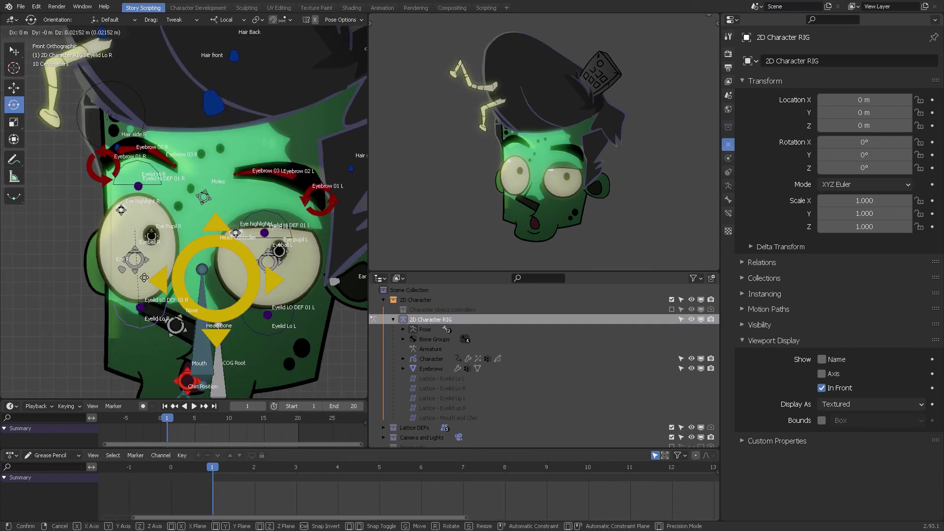
{"action": "left_click", "coordinate": [139, 284]}
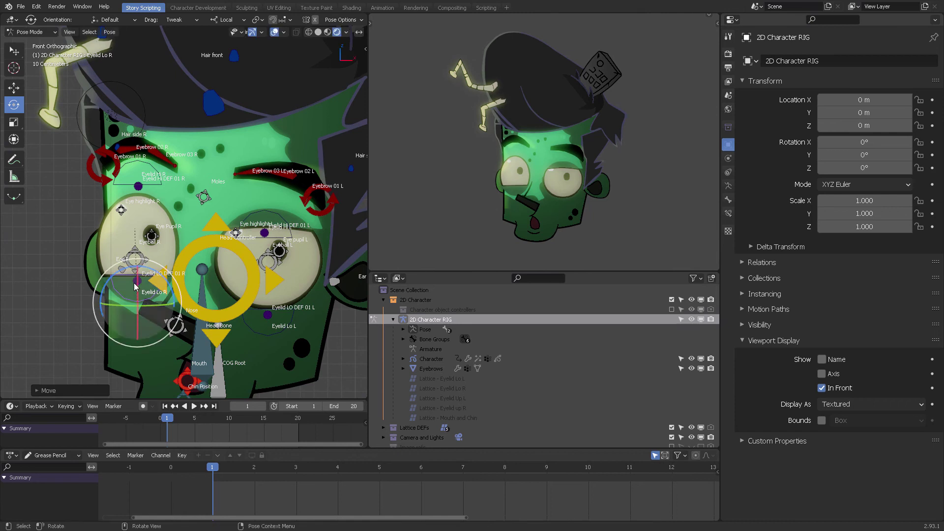
Move the Eyelid LO DEF 01 R bone upward to bend the edge of the right lower eyelid.
{"action": "left_click", "coordinate": [138, 282]}
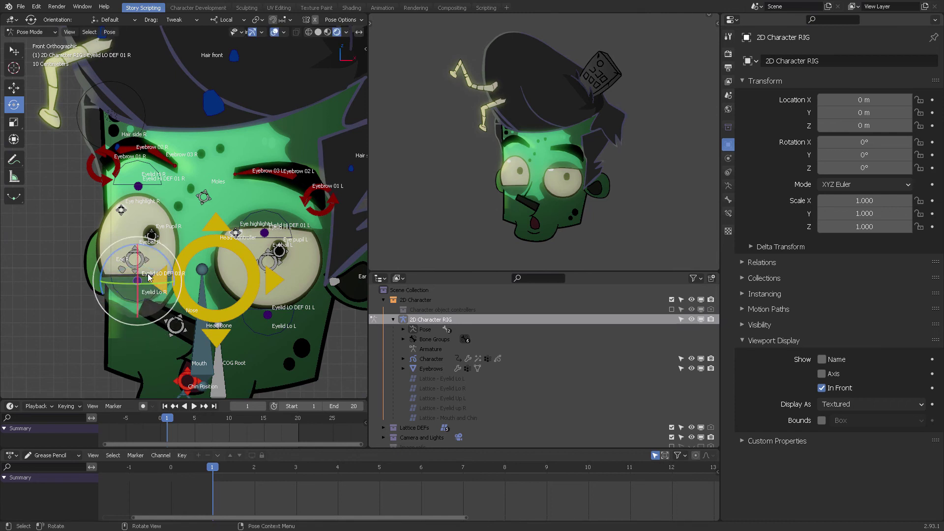
{"action": "scroll", "coordinate": [143, 288], "scroll_direction": "up", "scroll_amount": 3}
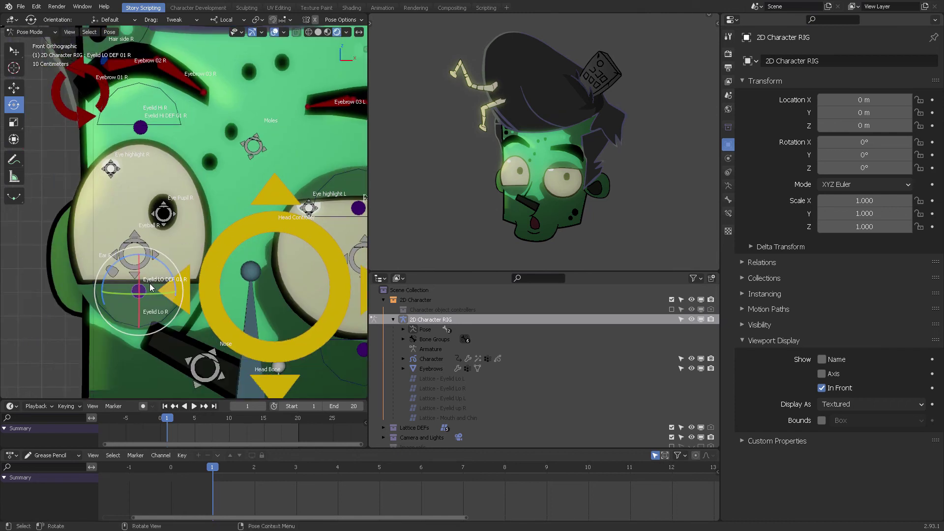
{"action": "key", "text": "g"}
{"action": "left_click", "coordinate": [149, 274]}
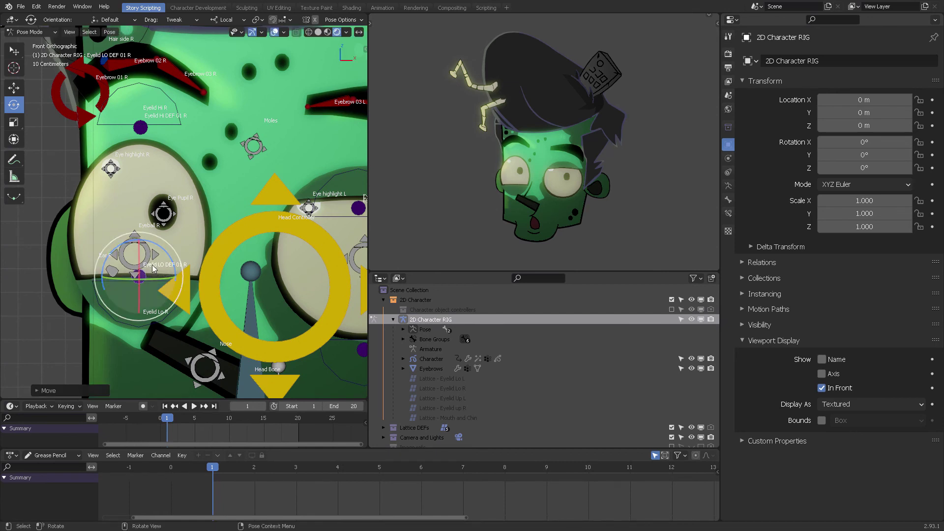
{"action": "key", "text": "g"}
{"action": "left_click", "coordinate": [154, 251]}
{"action": "scroll", "coordinate": [117, 286], "scroll_direction": "down", "scroll_amount": 4}
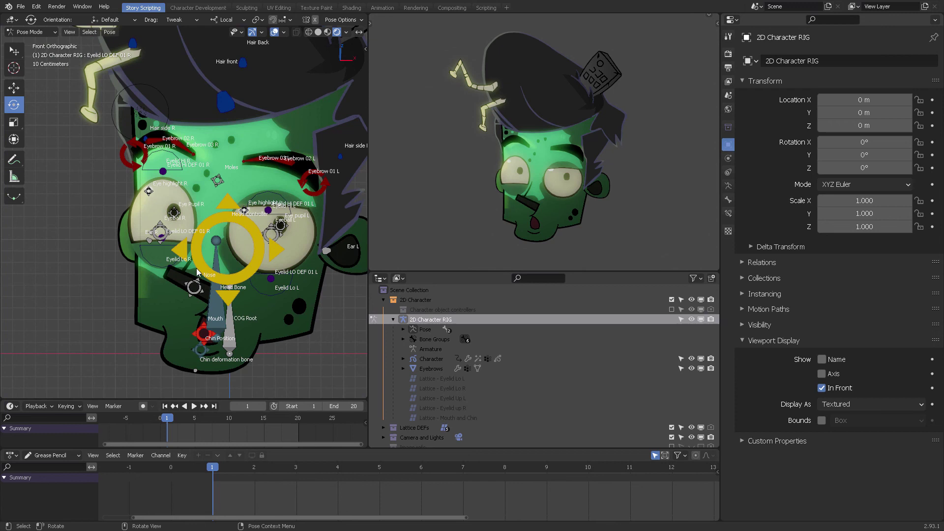
Rotate the Eyelid Lo R bone to tilt the right lower eyelid, and deselect all bones.
{"action": "left_click", "coordinate": [120, 278]}
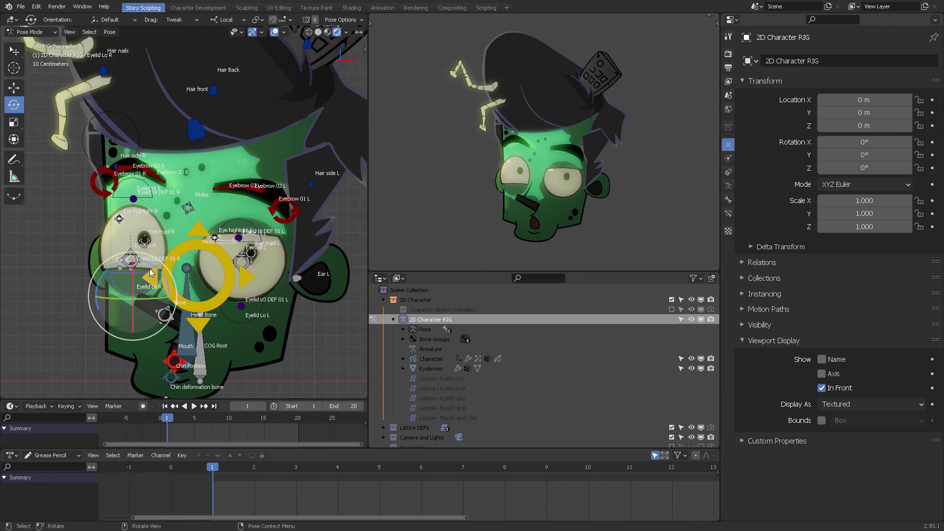
{"action": "key", "text": "r"}
{"action": "left_click", "coordinate": [169, 277]}
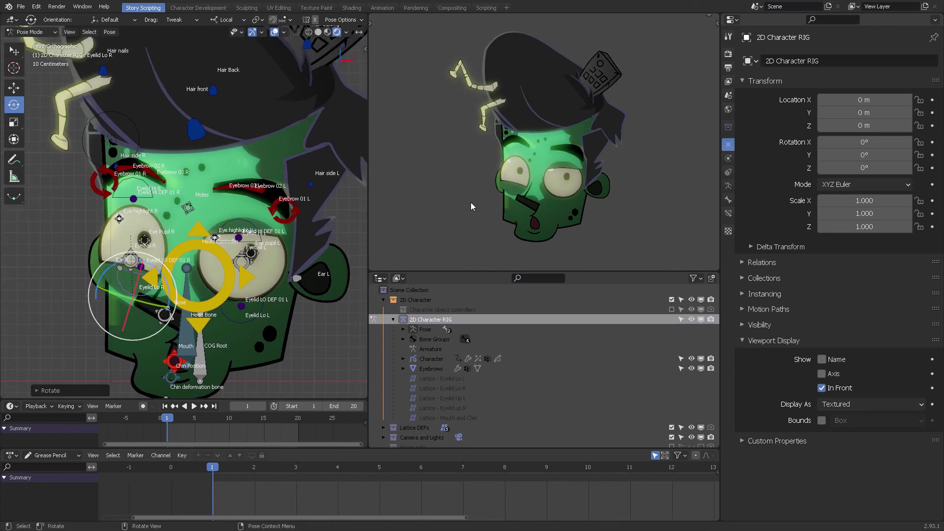
{"action": "key", "text": "alt+a"}
Play the animation and try moving the Head Bone during playback.
{"action": "scroll", "coordinate": [220, 324], "scroll_direction": "down", "scroll_amount": 2}
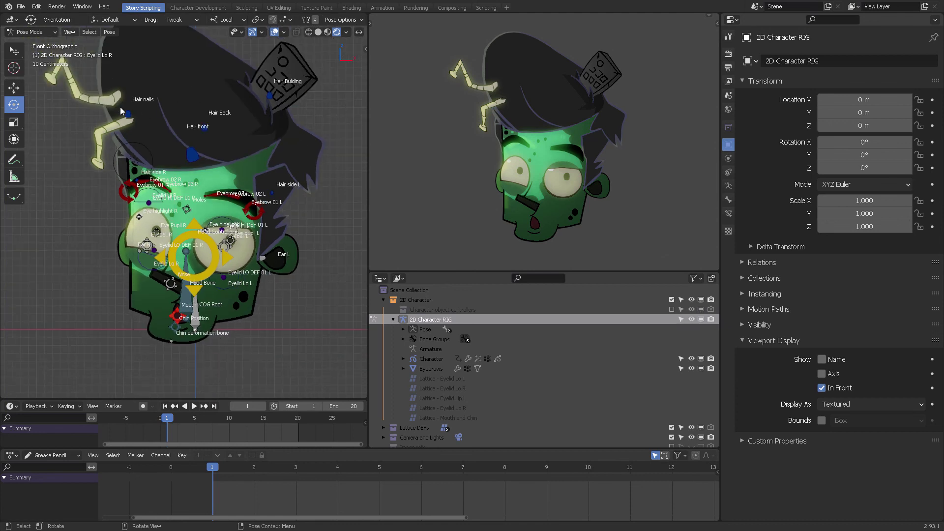
{"action": "left_click", "coordinate": [194, 406]}
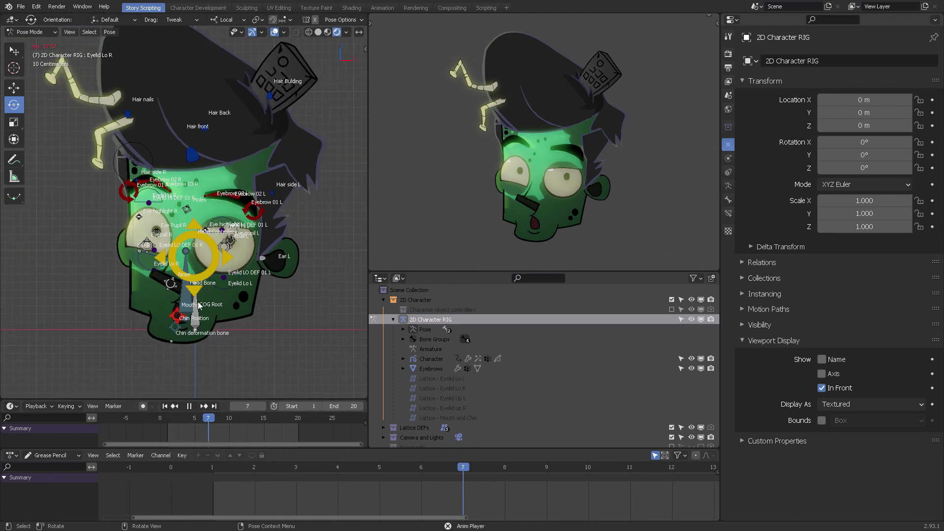
{"action": "left_click", "coordinate": [186, 299]}
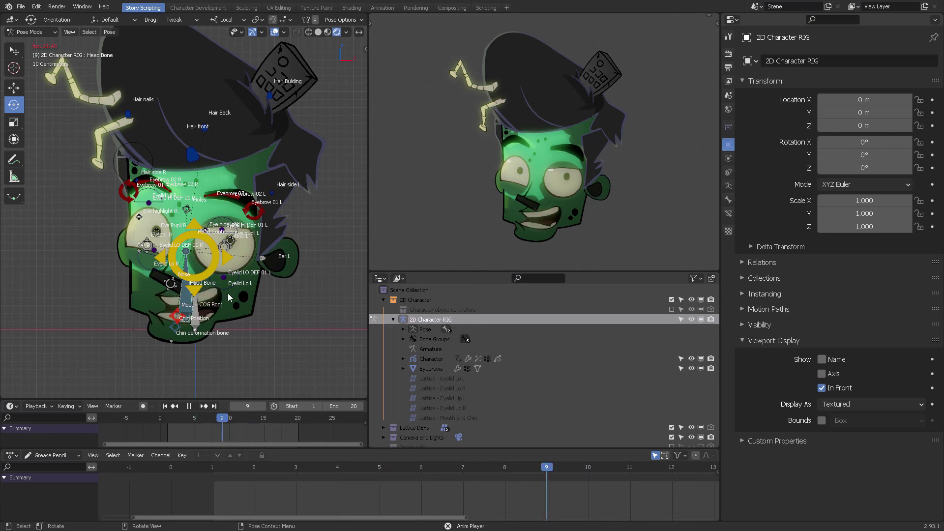
{"action": "middle_click_drag", "start_coordinate": [254, 272], "coordinate": [250, 299], "text": "shift"}
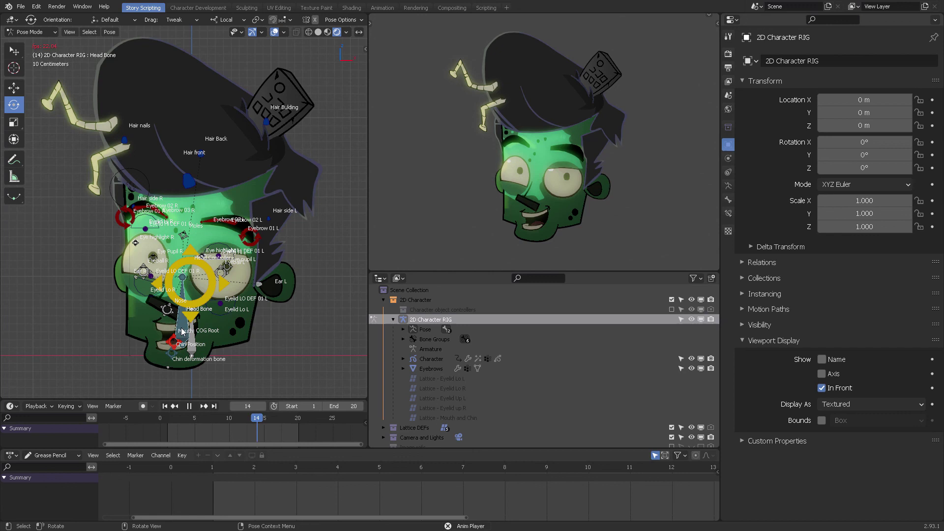
{"action": "key", "text": "g"}
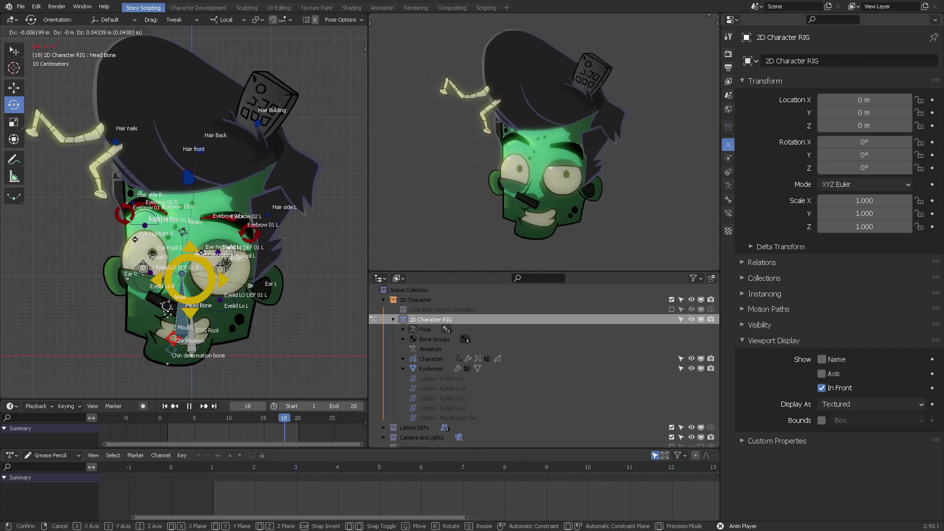
{"action": "key", "text": "Escape"}
{"action": "key", "text": "Escape"}
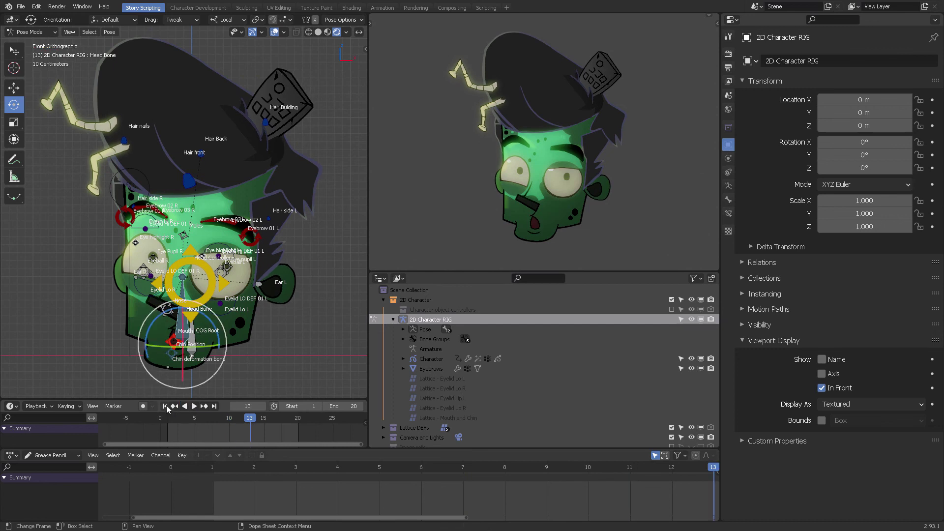
Deselect all bones and return to frame 1 with the whole head in view.
{"action": "key", "text": "alt+a"}
{"action": "middle_click_drag", "start_coordinate": [305, 332], "coordinate": [302, 332], "text": "shift"}
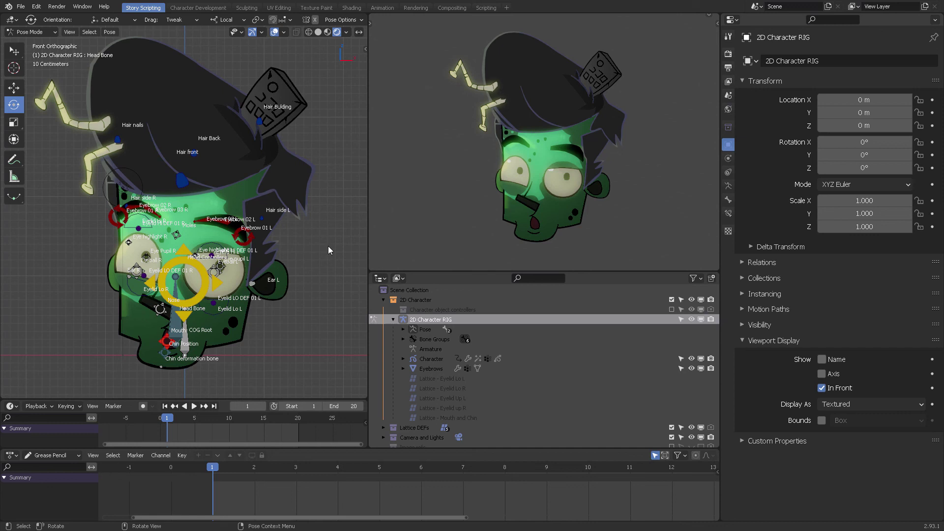
{"action": "scroll", "coordinate": [279, 274], "scroll_direction": "down", "scroll_amount": 1}
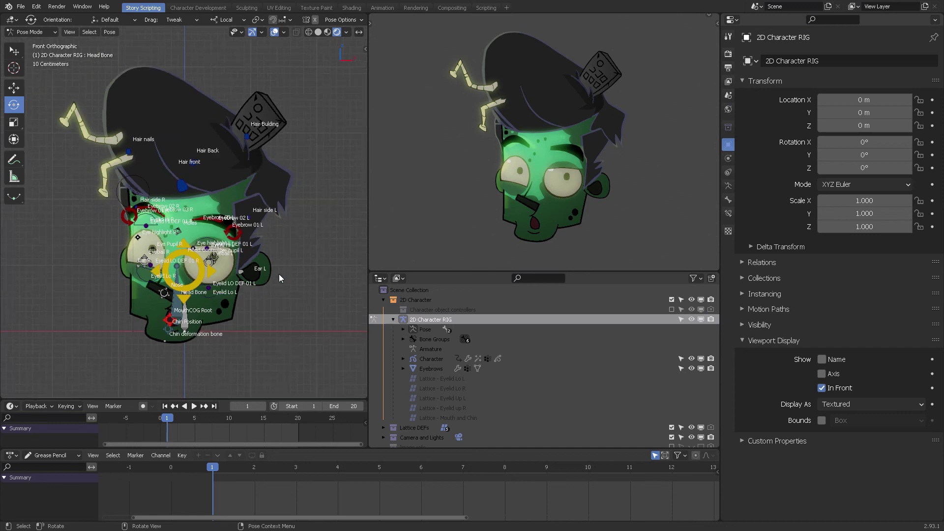